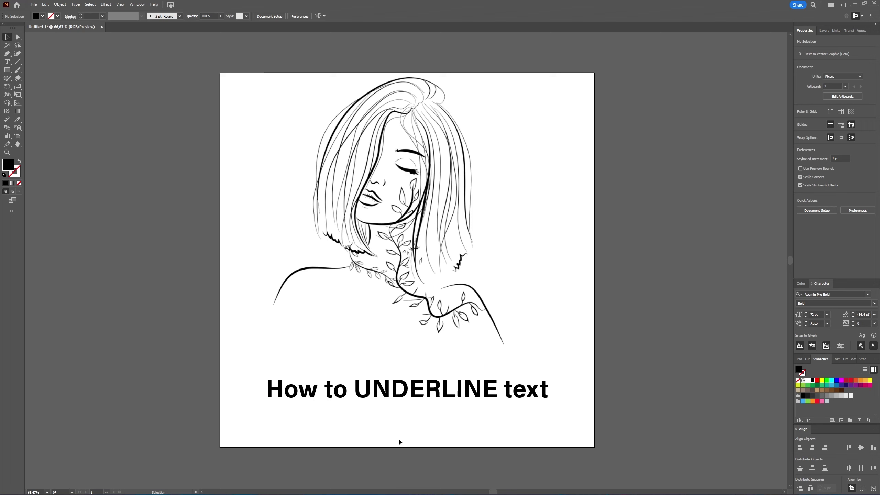
Step: Select the 'How to UNDERLINE text' caption below the line drawing with the Selection tool
left_click(386, 386)
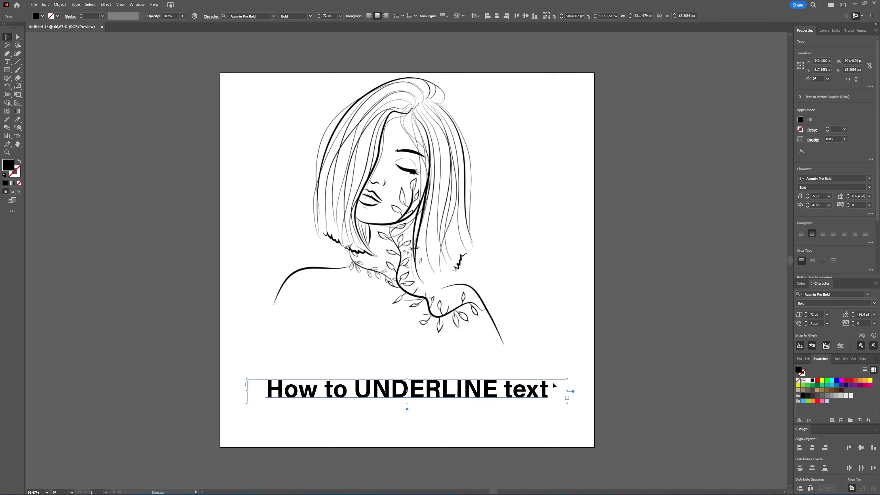
Step: Open the Character panel from Window > Type, float it beside the canvas, and show all options
left_click(137, 5)
mouse_move(210, 367)
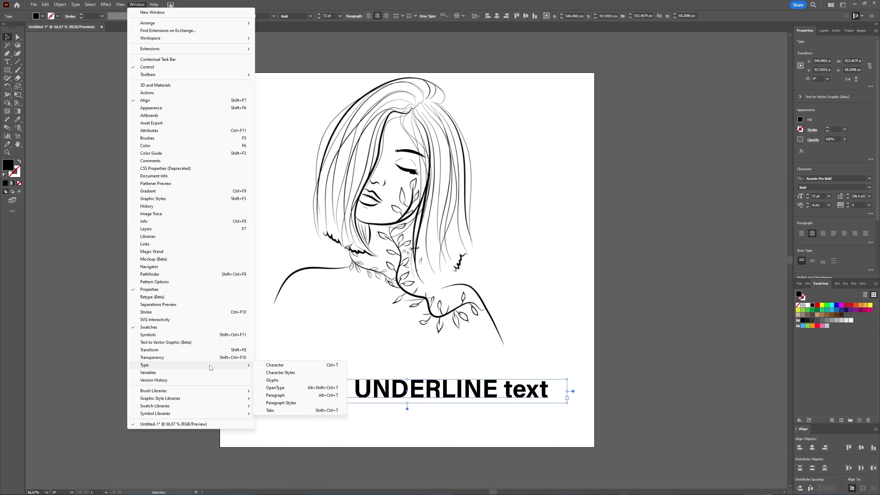
left_click(292, 365)
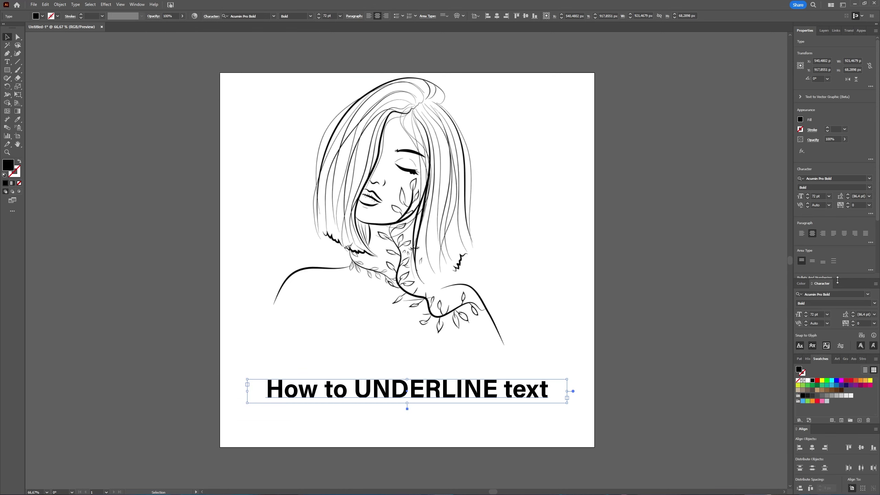
left_click_drag(820, 284, 658, 127)
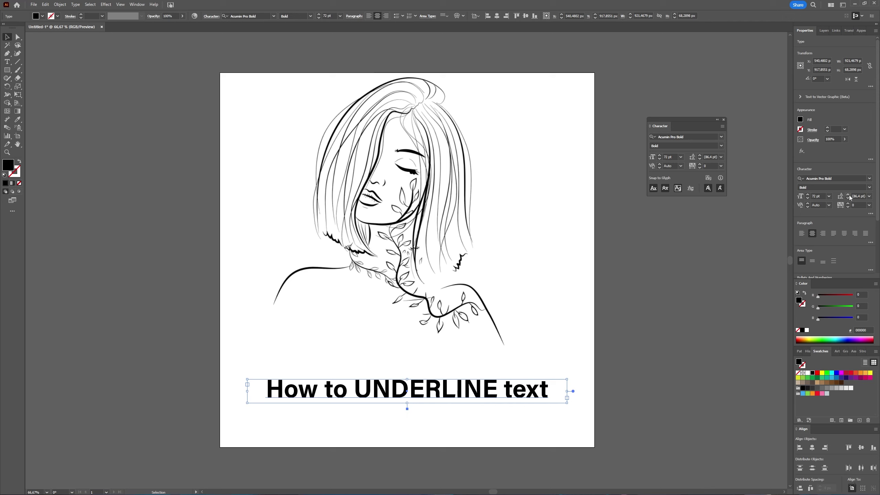
left_click_drag(691, 124, 743, 168)
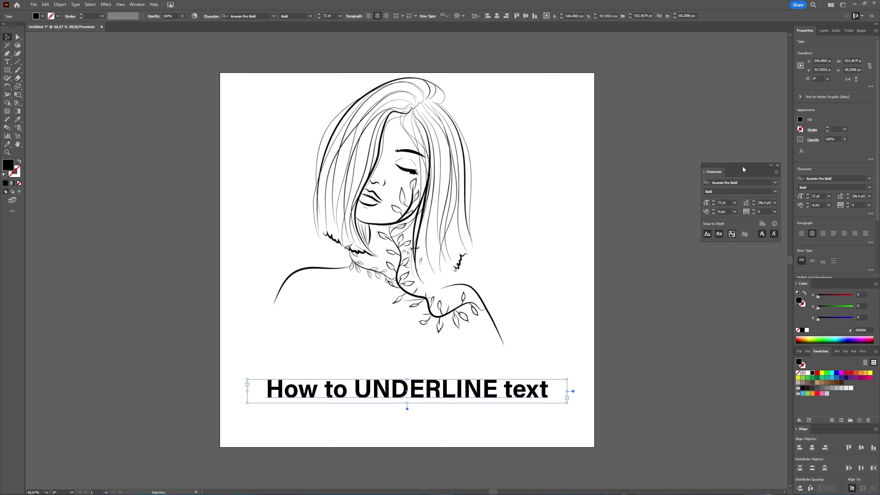
left_click(777, 172)
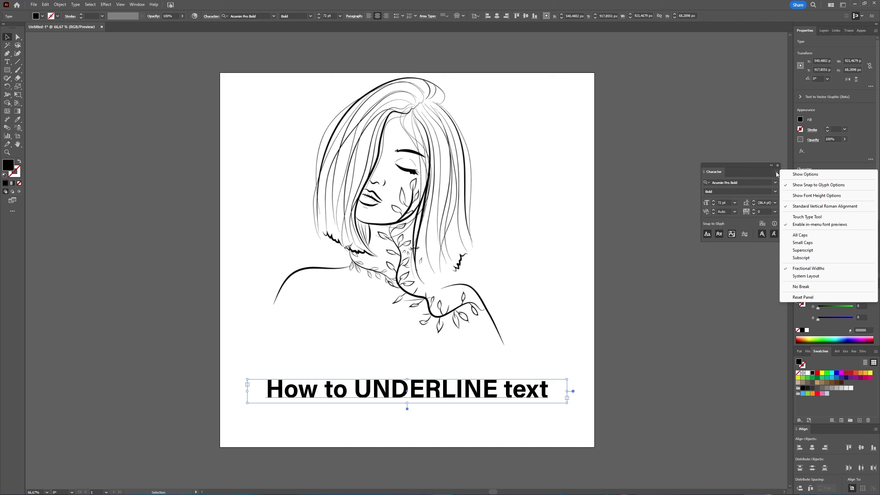
left_click(826, 175)
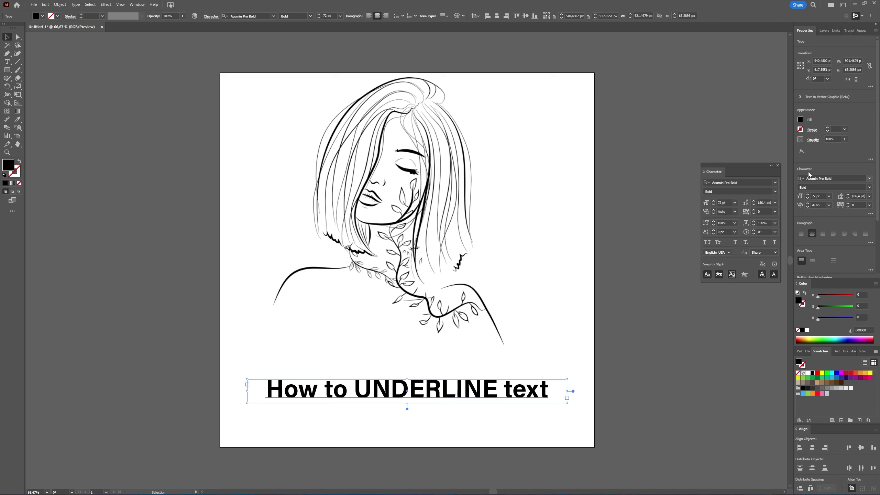
Step: Underline the entire 'How to UNDERLINE text' caption from the Character panel, then deselect it
left_click(870, 213)
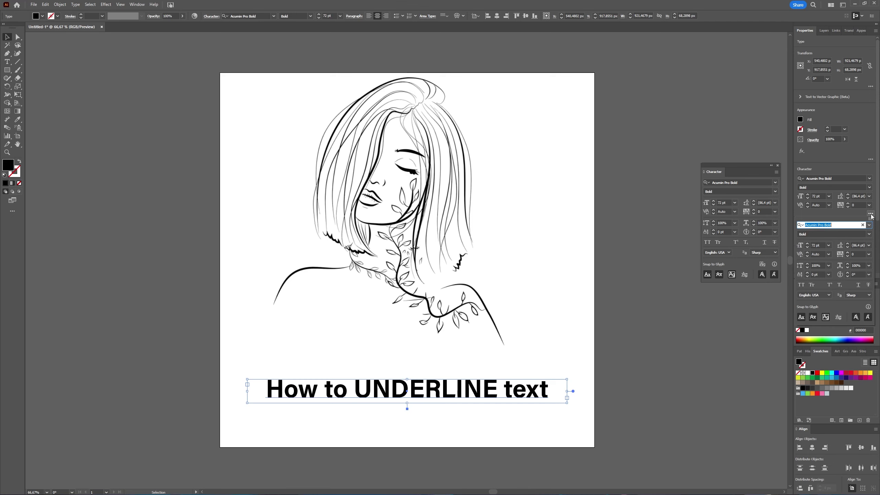
left_click(870, 214)
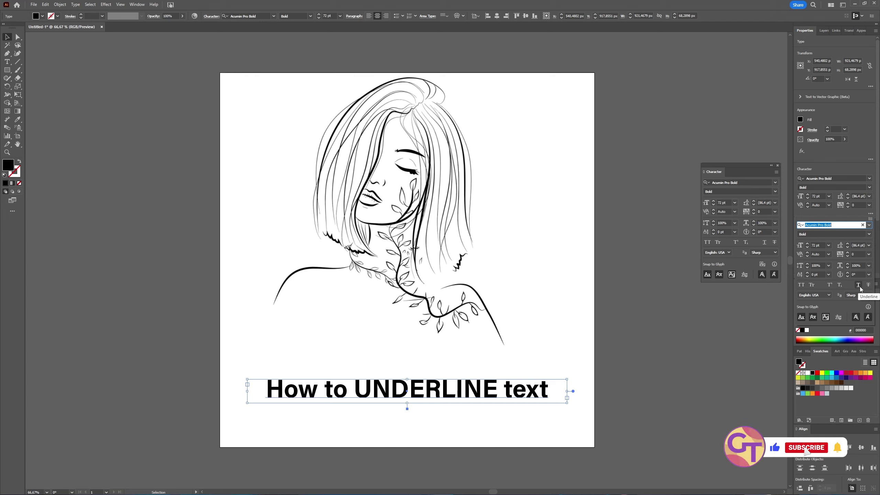
left_click(764, 242)
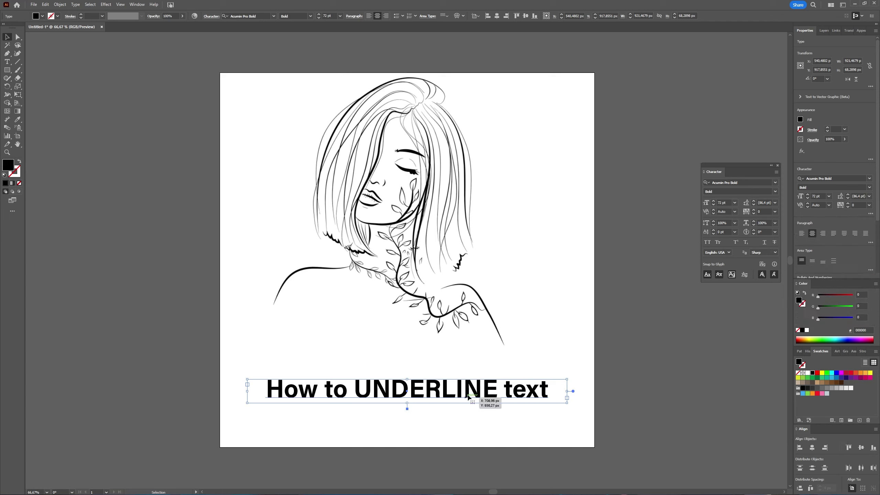
left_click(763, 242)
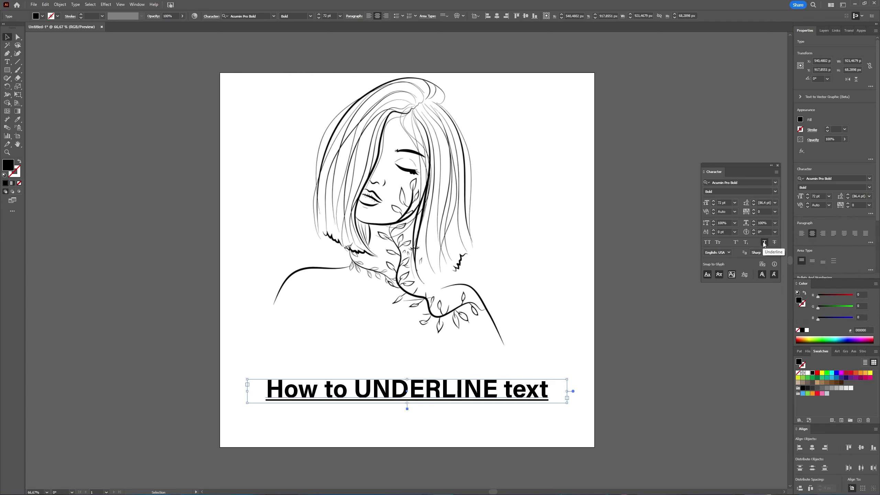
left_click(640, 410)
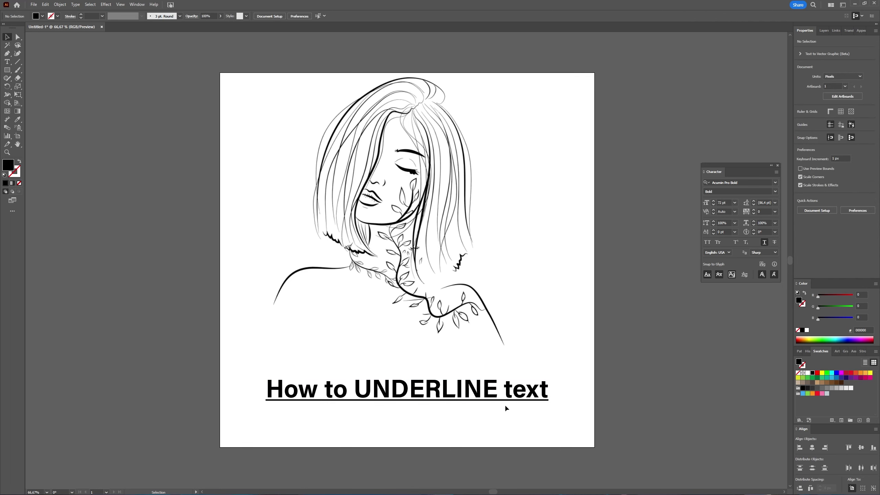
triple_click(427, 388)
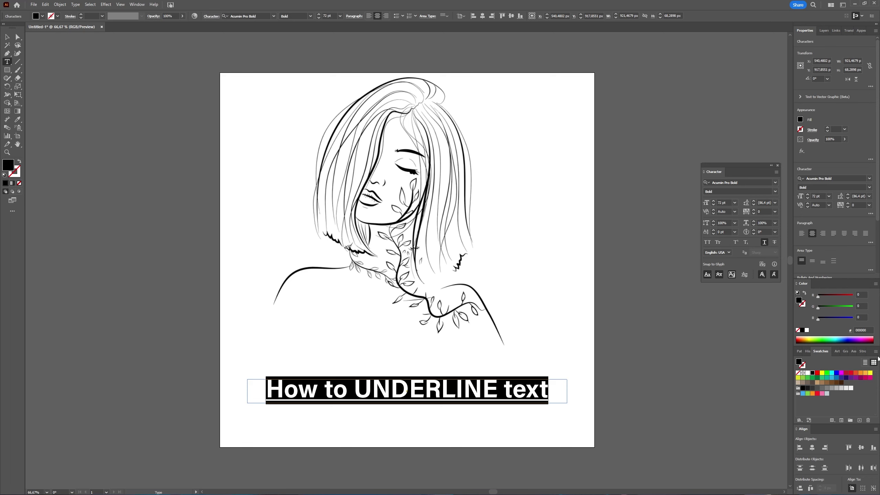
left_click(839, 374)
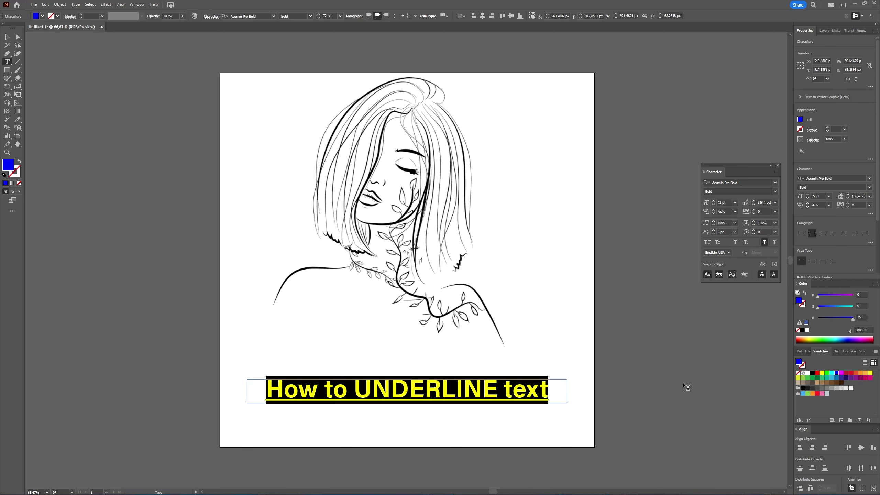
left_click(551, 415)
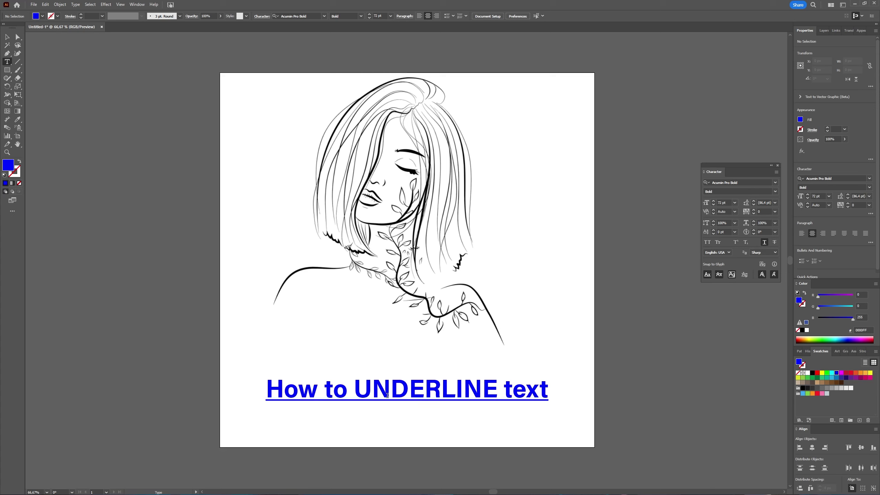
left_click(406, 383)
double_click(406, 383)
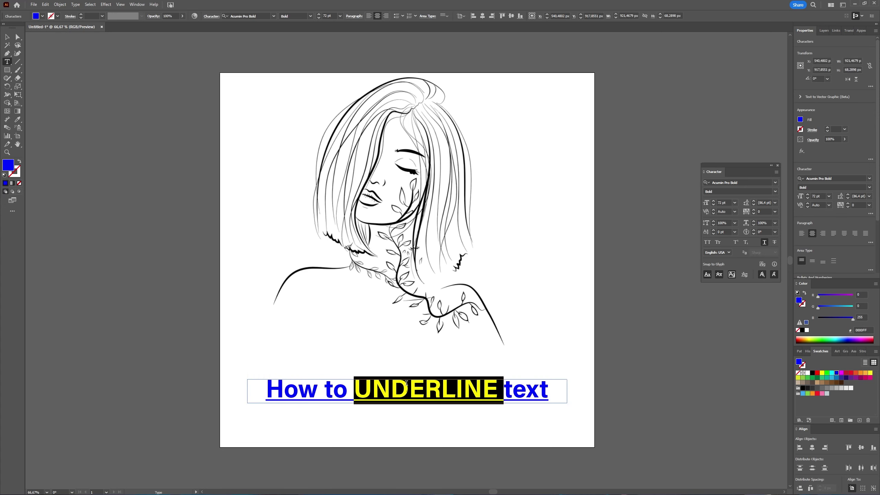
triple_click(407, 383)
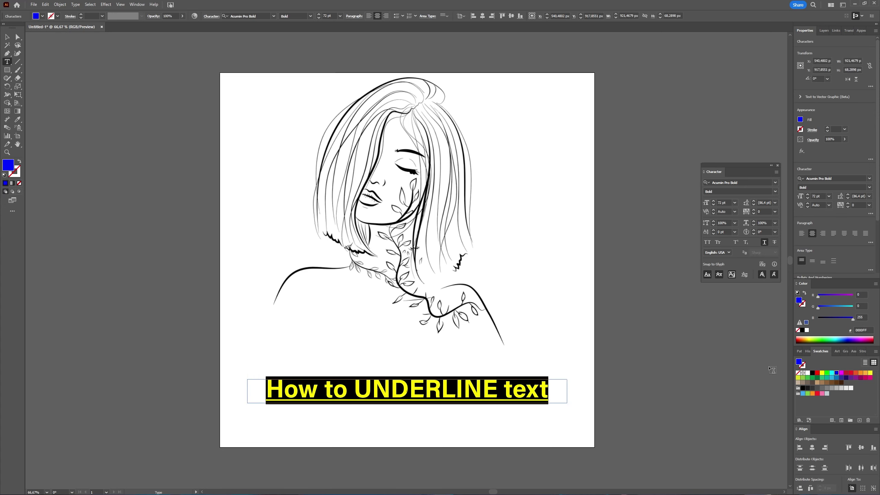
left_click(812, 373)
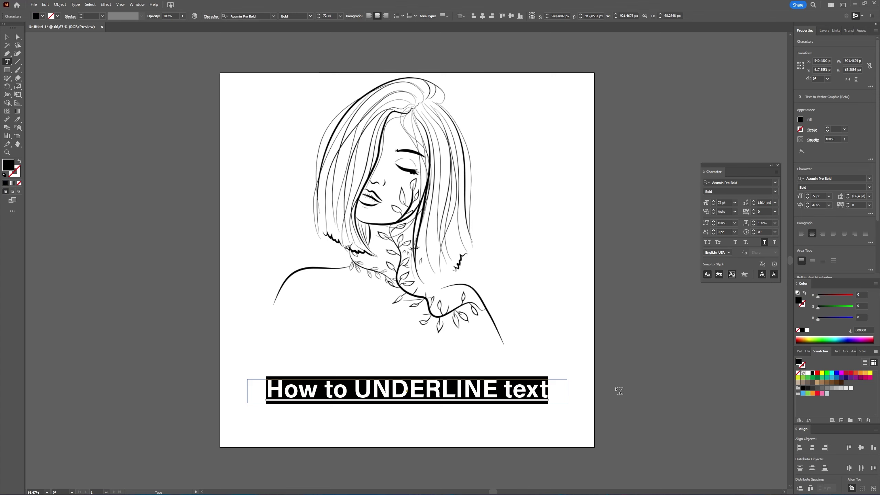
left_click(7, 37)
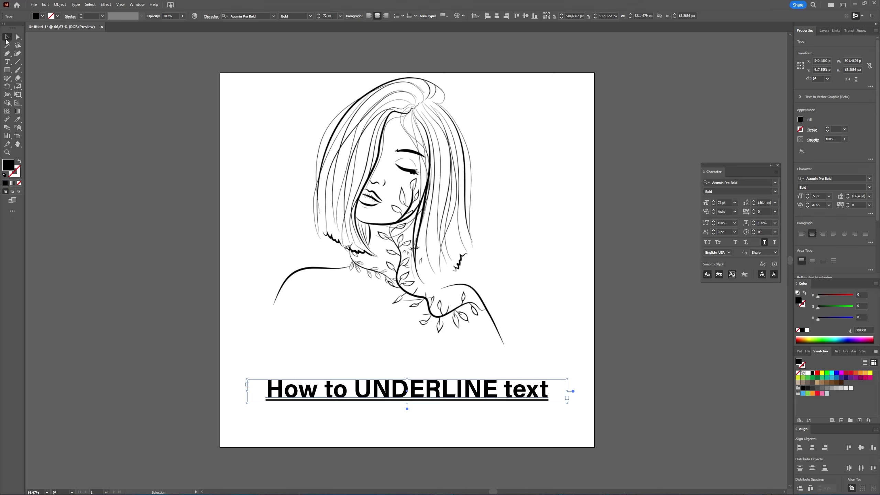
Step: Undo the whole-caption underline and reselect the caption text object
key("ctrl+z")
key("ctrl+z")
key("ctrl+z")
key("ctrl+z")
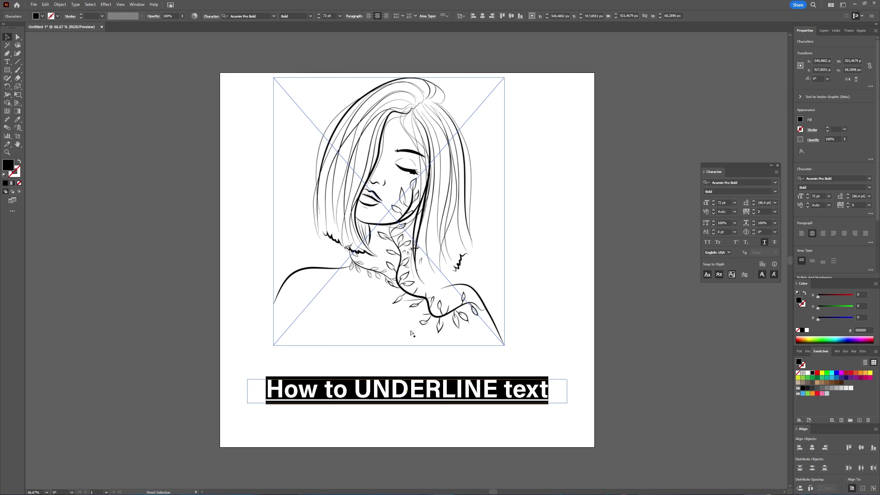
left_click(693, 429)
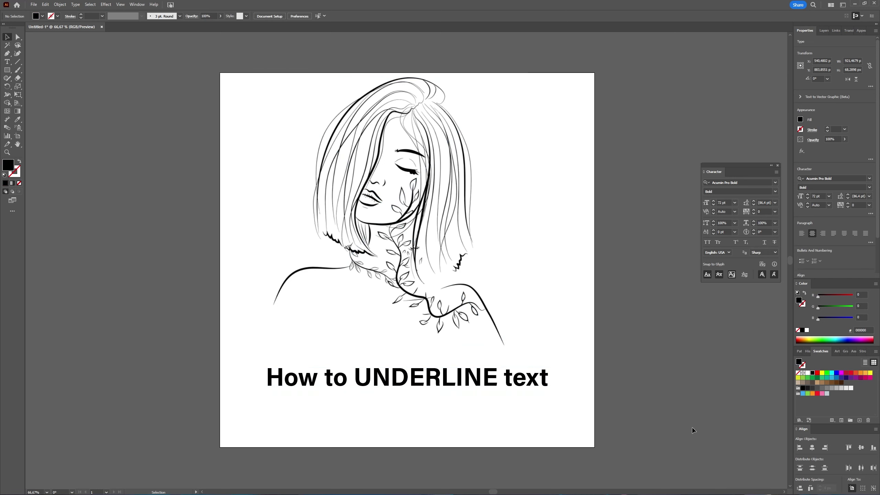
left_click(404, 373)
key("v")
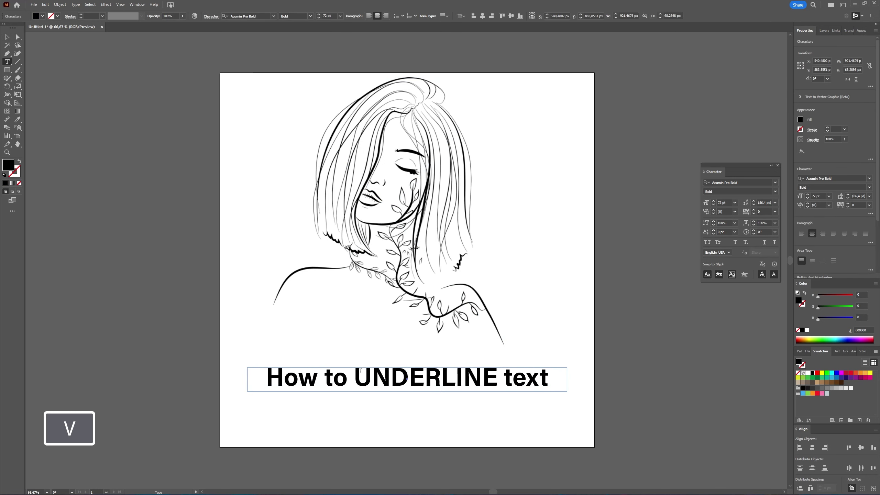
Step: Underline only the word UNDERLINE via the Character panel, then deselect the text
double_click(360, 374)
left_click_drag(354, 374, 493, 373)
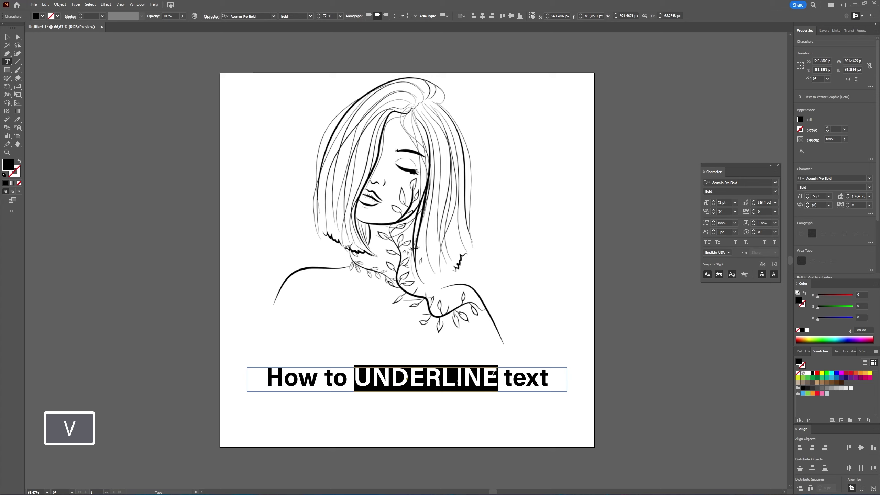
left_click(12, 65)
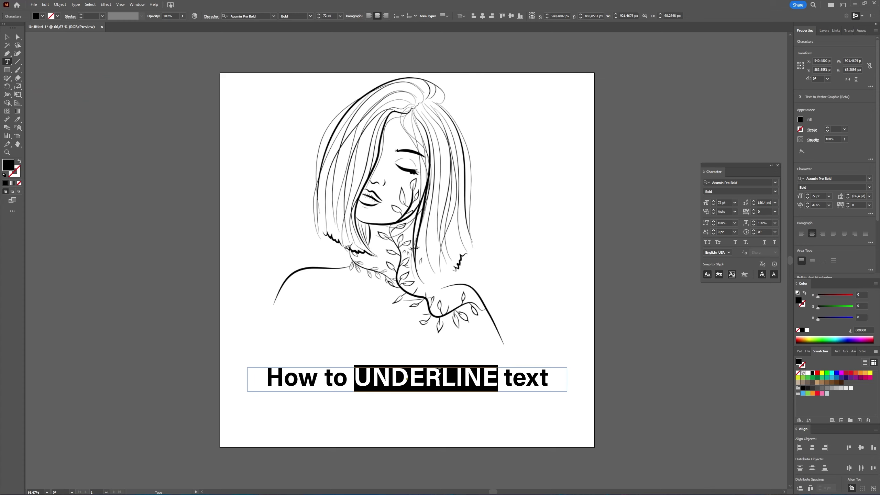
left_click(765, 241)
key("ctrl+shift+a")
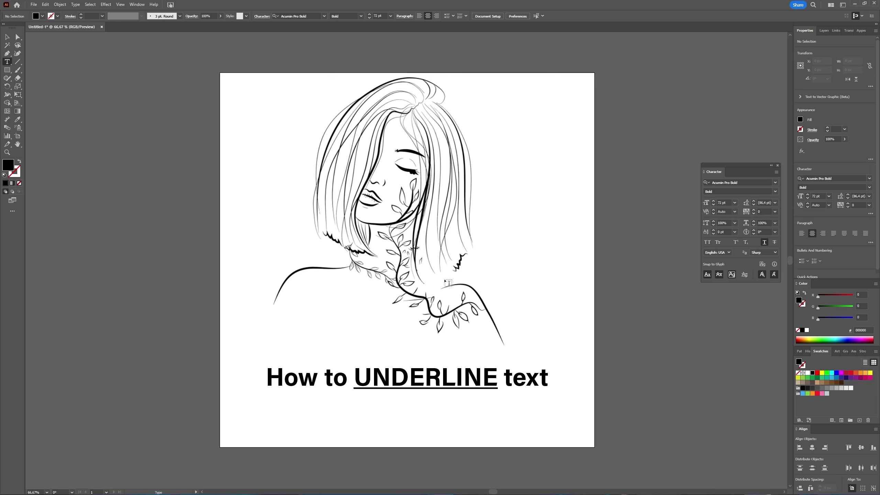
left_click(7, 37)
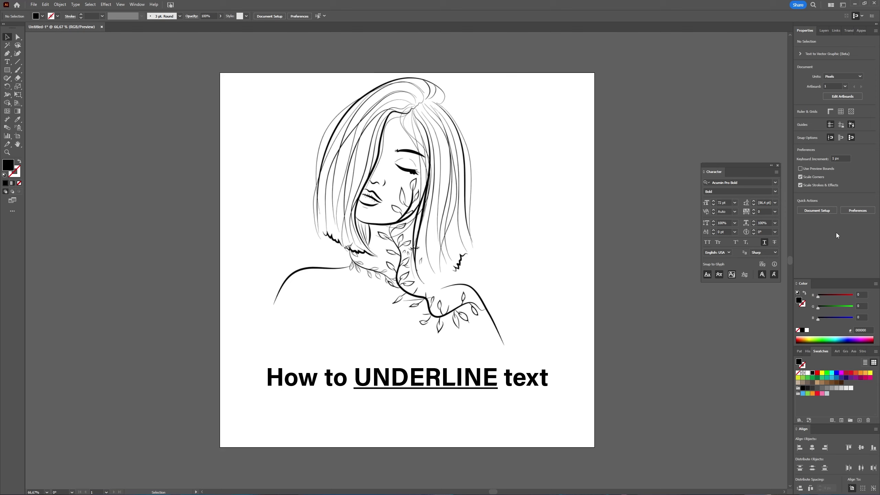
left_click(520, 383)
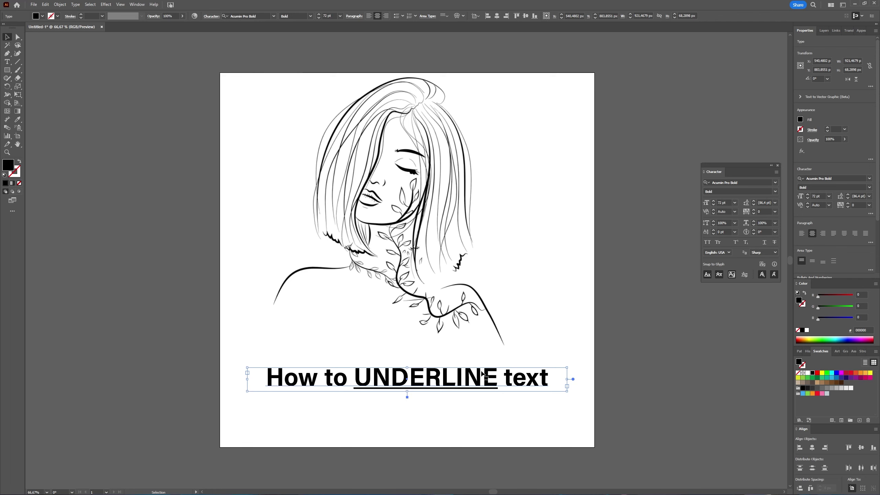
left_click(658, 403)
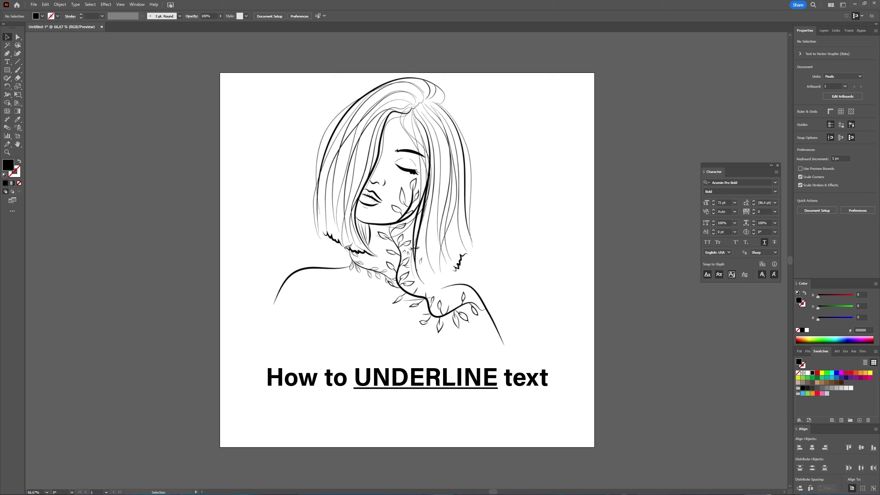
Step: Draw a thin rectangle under the word 'text' and fill it blue
left_click(8, 71)
left_click(8, 71)
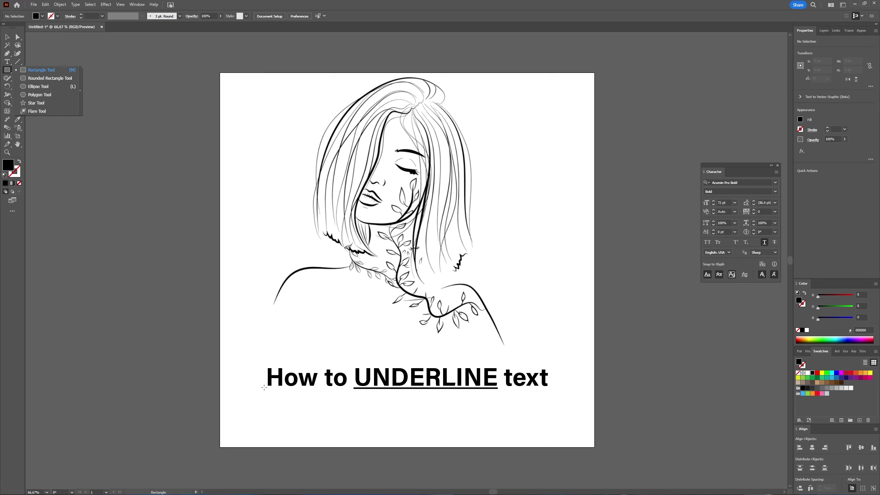
key("m")
left_click_drag(506, 385, 547, 390)
left_click(835, 373)
Step: Nudge the blue bar lower and send it backward behind the lettering
left_click(7, 36)
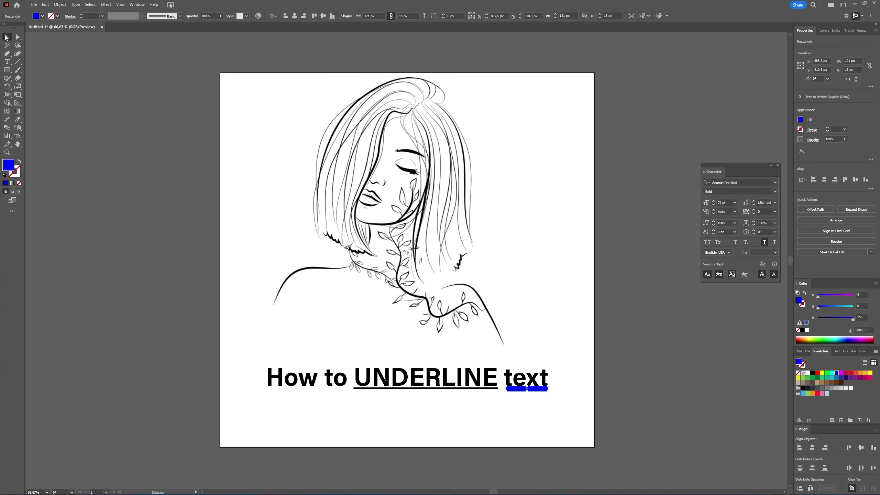
mouse_move(532, 389)
left_mouse_down()
mouse_move(528, 397)
mouse_move(533, 390)
left_mouse_up()
right_click(533, 388)
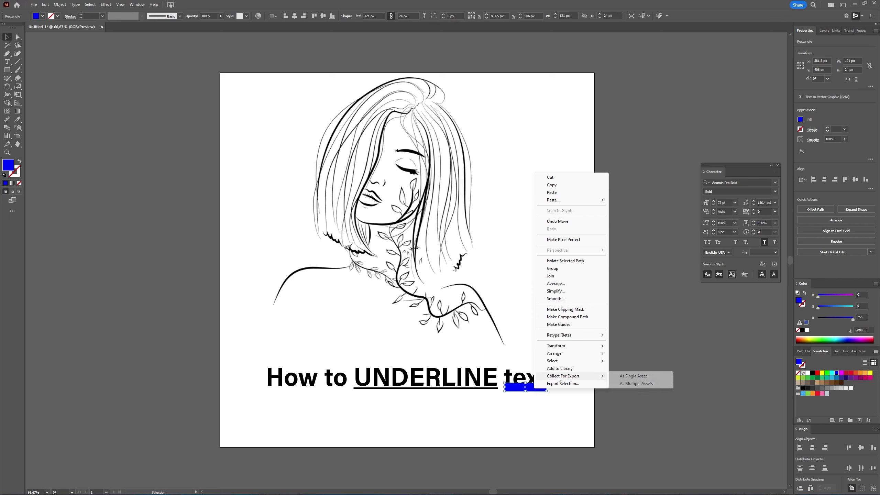
mouse_move(585, 354)
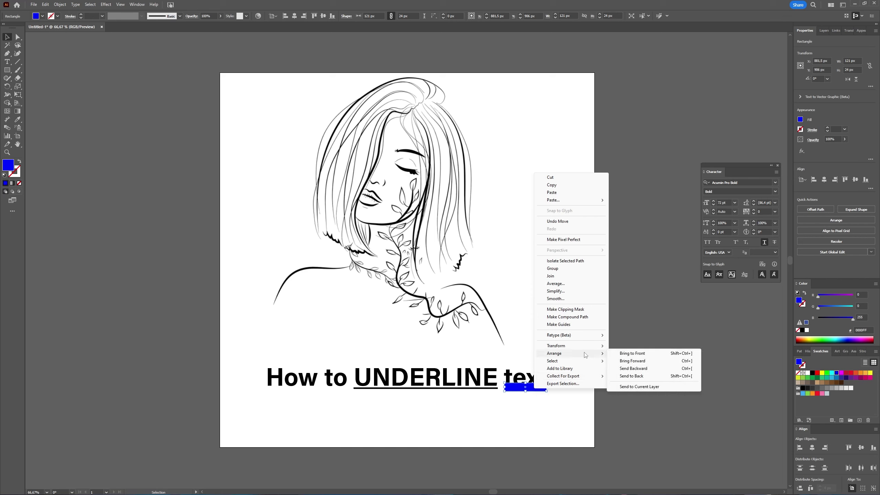
left_click(654, 370)
left_click(601, 422)
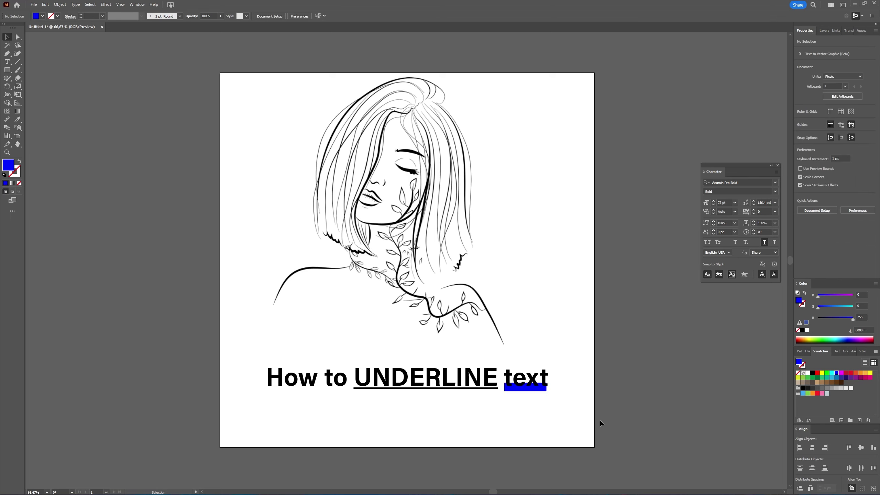
Step: Raise the caption slightly and resize the blue bar to 12 px tall, snug under 'text'
left_click(541, 392)
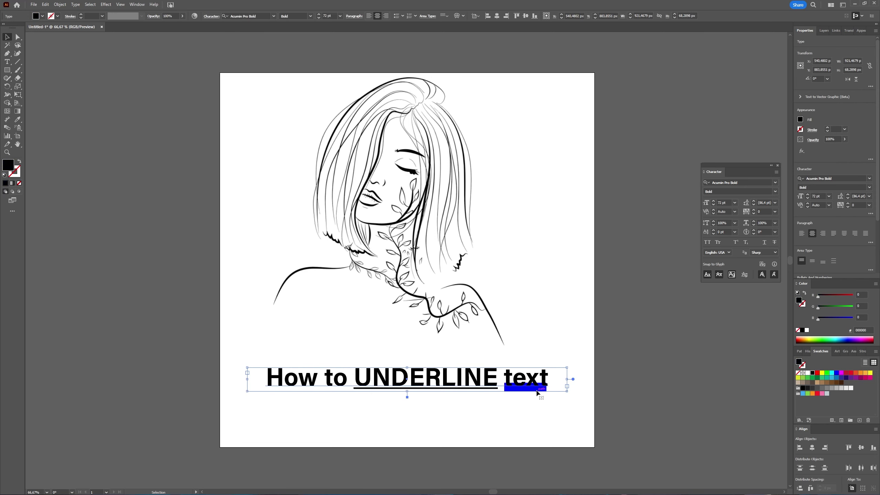
left_click(618, 439)
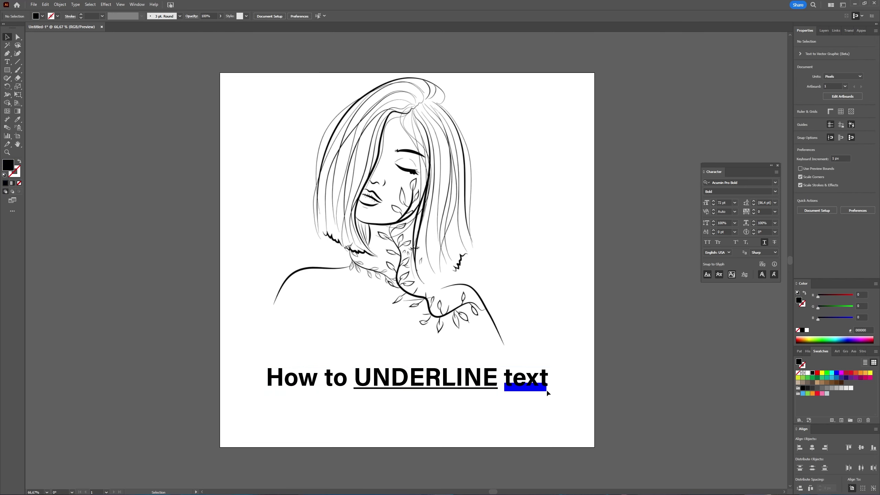
left_click_drag(531, 377, 530, 410)
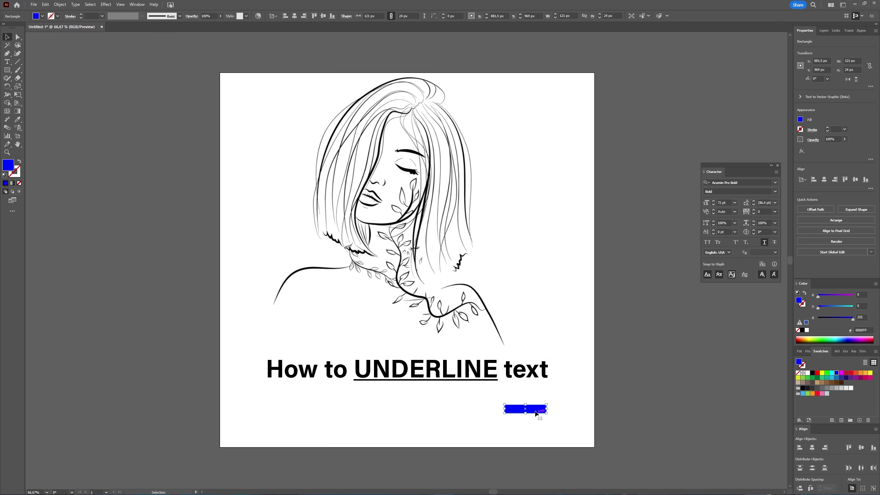
left_click_drag(527, 409, 539, 381)
left_click(652, 412)
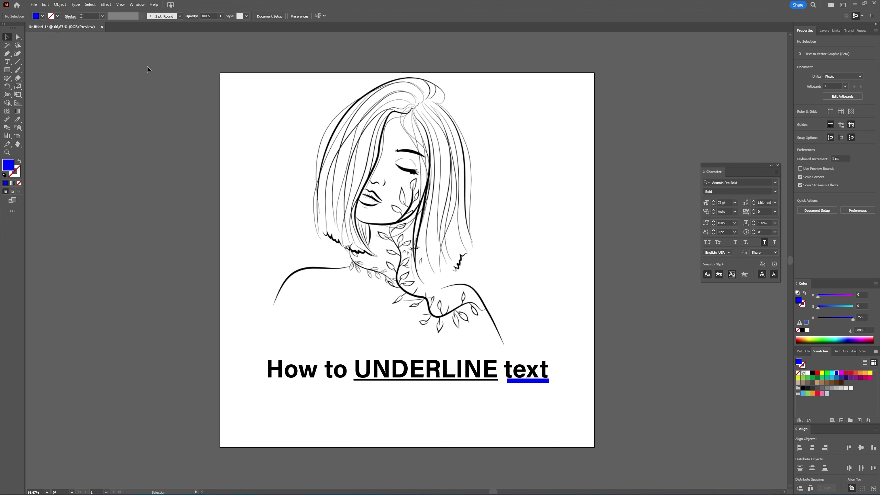
left_click(133, 5)
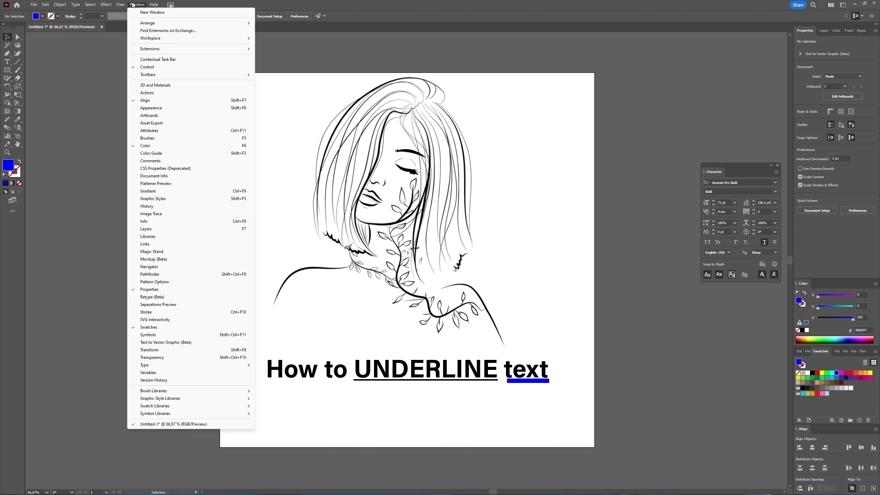
mouse_move(154, 5)
left_click(735, 165)
left_click(777, 172)
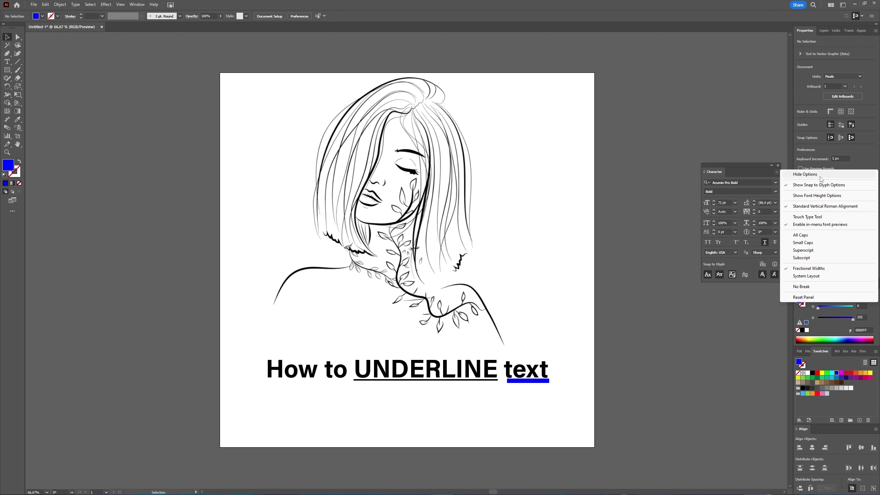
left_click(733, 166)
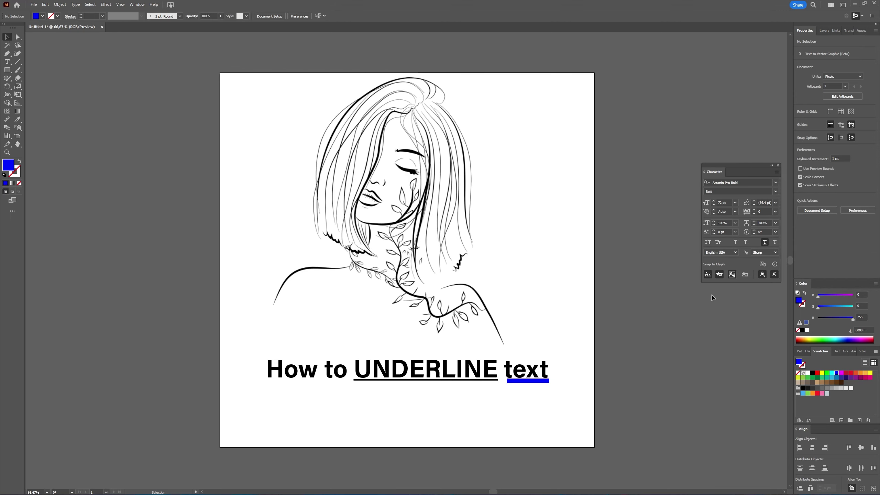
left_click(473, 374)
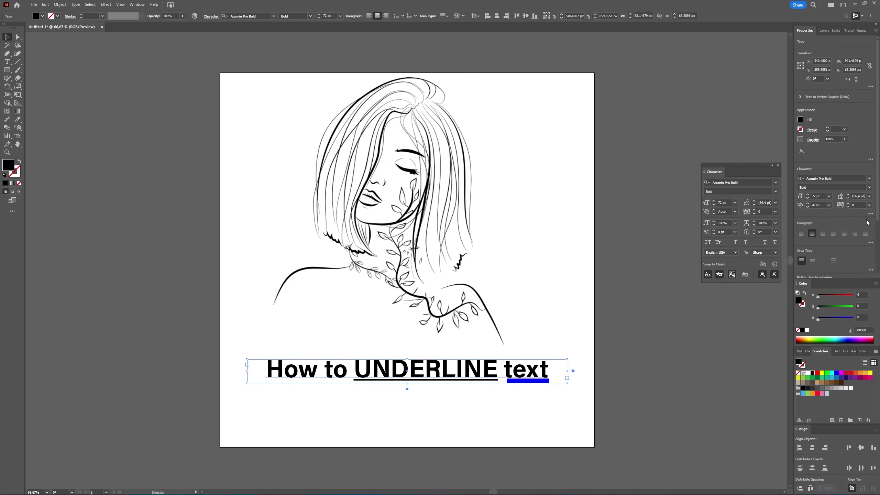